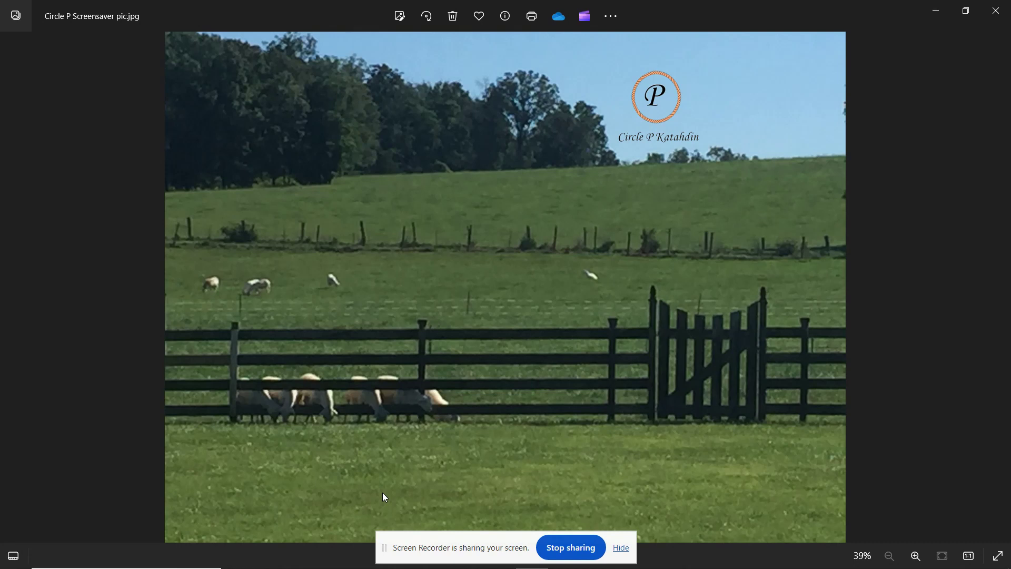
Switch to the sheep rations workbook in Excel and open its Feed Stuffs sheet
{"action": "mouse_move", "coordinate": [376, 566]}
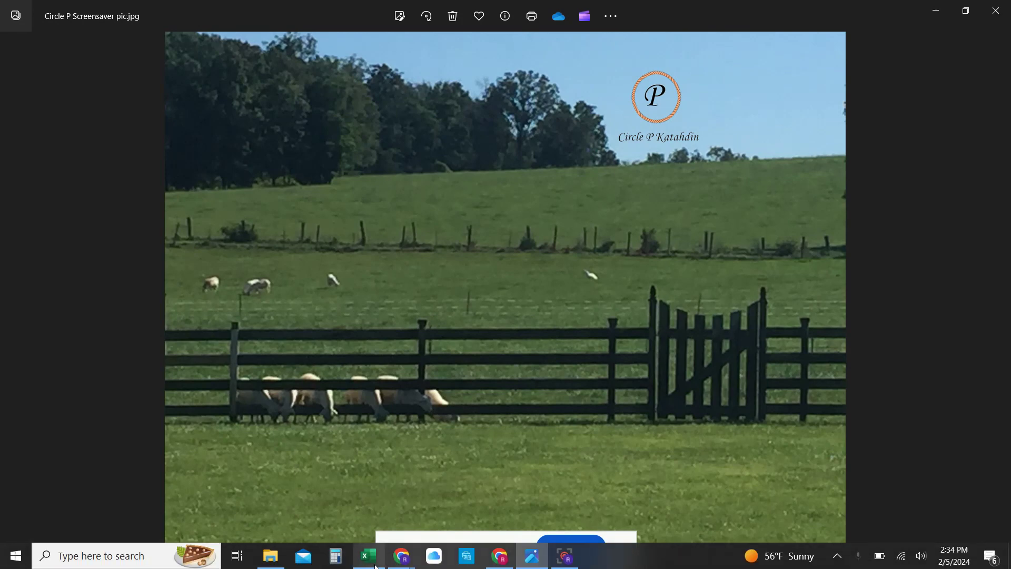
{"action": "left_click", "coordinate": [371, 484]}
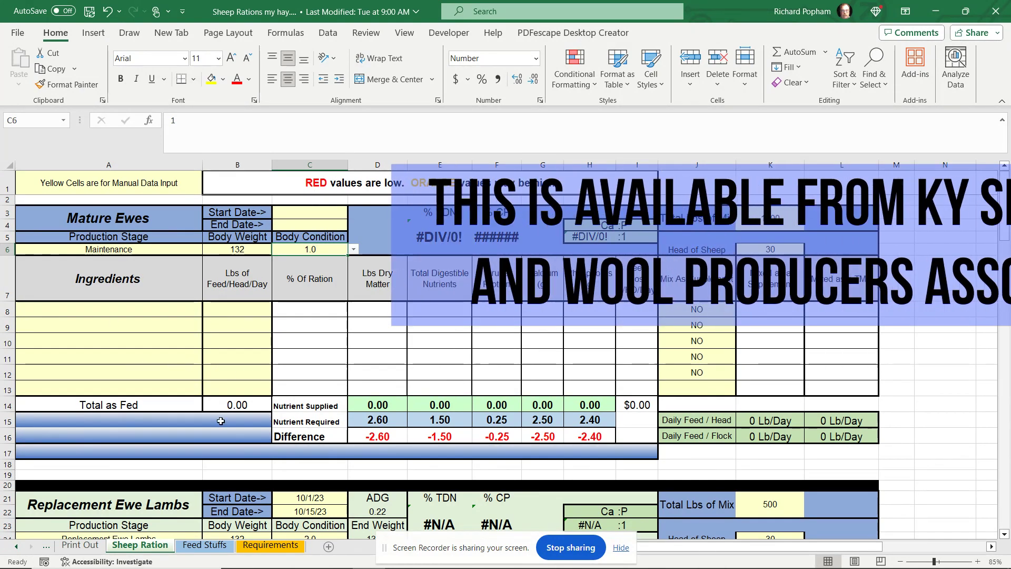
{"action": "left_click", "coordinate": [207, 545]}
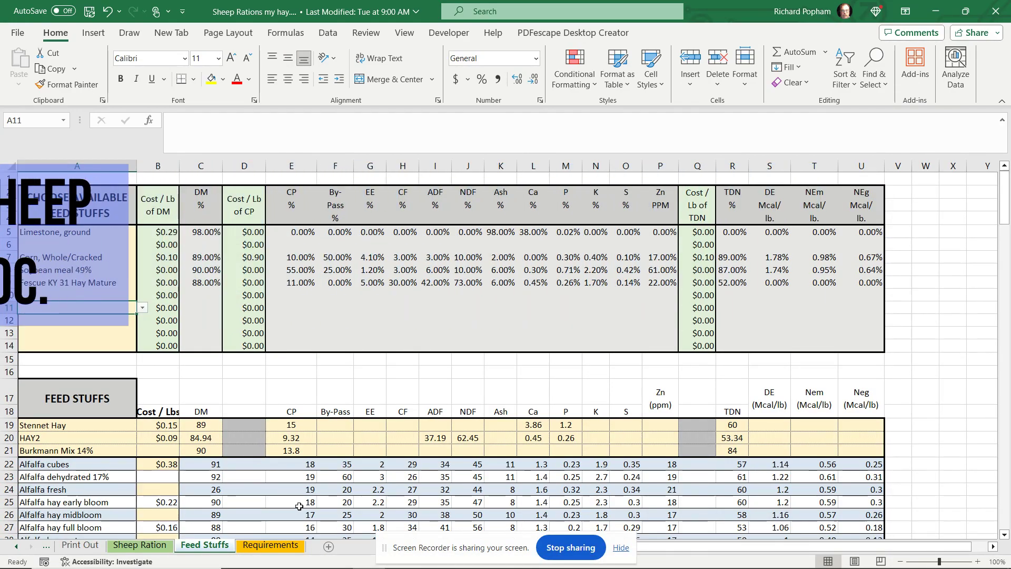
Look through the feed stuffs list and its nutrient values on the Feed Stuffs sheet
{"action": "scroll", "coordinate": [299, 506], "scroll_direction": "down", "scroll_amount": 20}
{"action": "scroll", "coordinate": [299, 506], "scroll_direction": "up", "scroll_amount": 20}
{"action": "scroll", "coordinate": [299, 506], "scroll_direction": "up", "scroll_amount": 14}
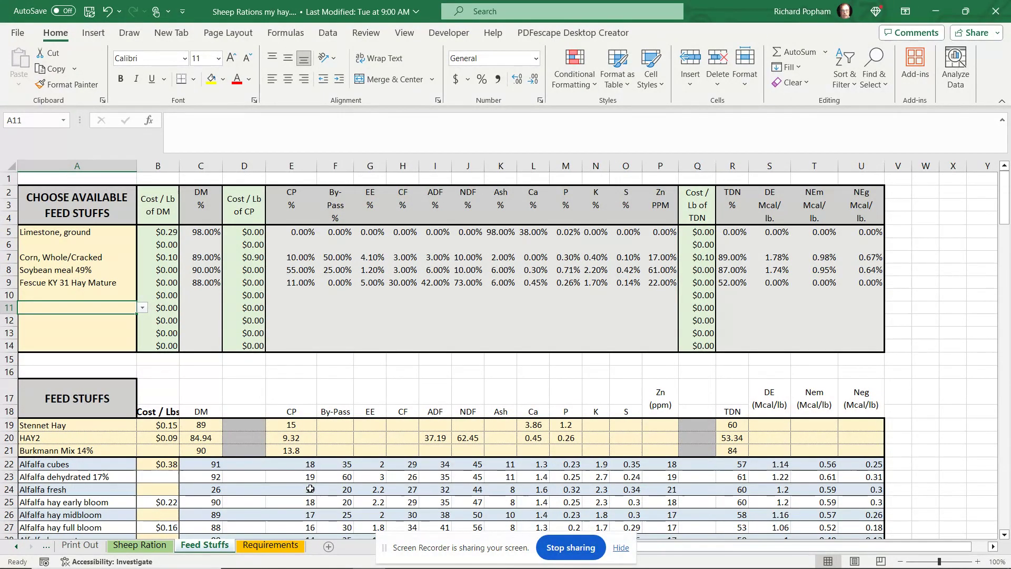
{"action": "scroll", "coordinate": [313, 493], "scroll_direction": "down", "scroll_amount": 10}
{"action": "scroll", "coordinate": [313, 494], "scroll_direction": "up", "scroll_amount": 9}
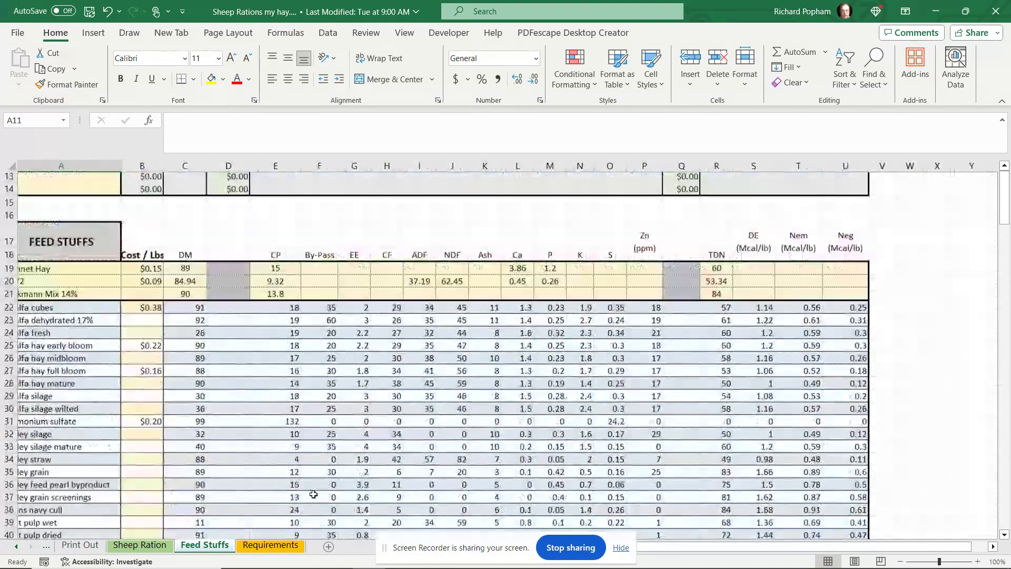
{"action": "scroll", "coordinate": [313, 493], "scroll_direction": "up", "scroll_amount": 1}
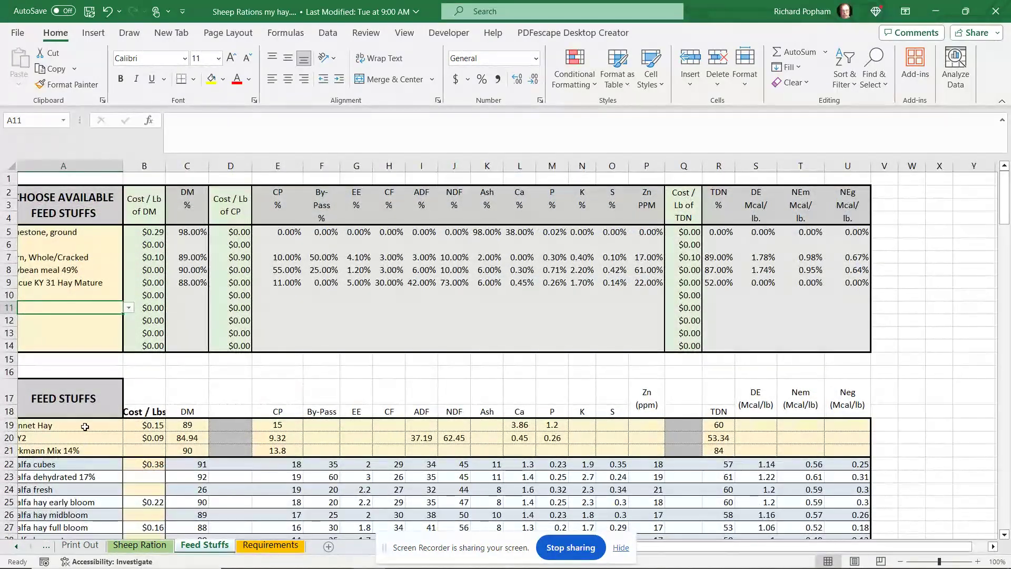
{"action": "scroll", "coordinate": [100, 429], "scroll_direction": "left", "scroll_amount": 2}
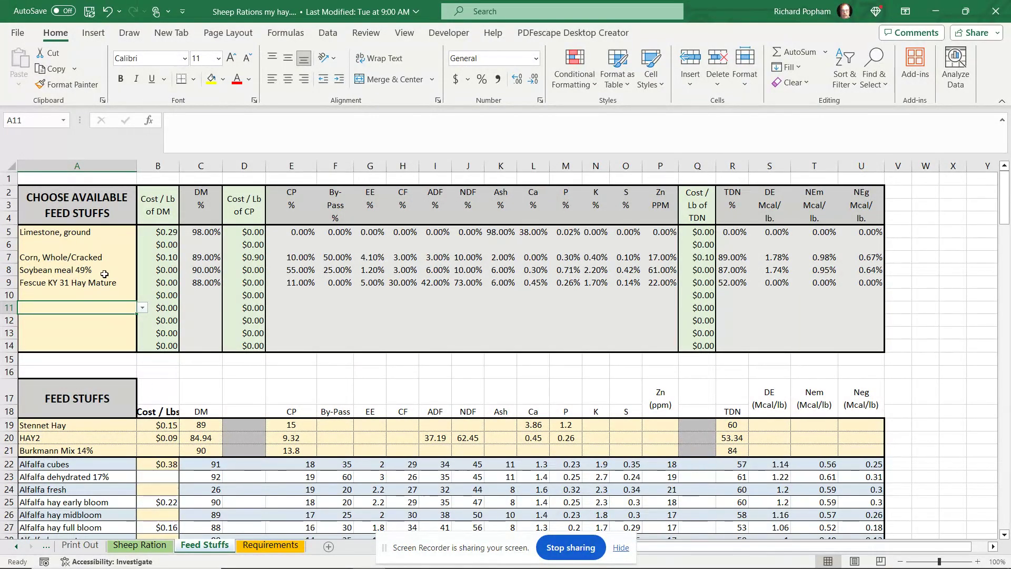
Choose Stennet Hay as an available feed stuff in the empty cell A6 below Limestone, ground
{"action": "left_click", "coordinate": [80, 244]}
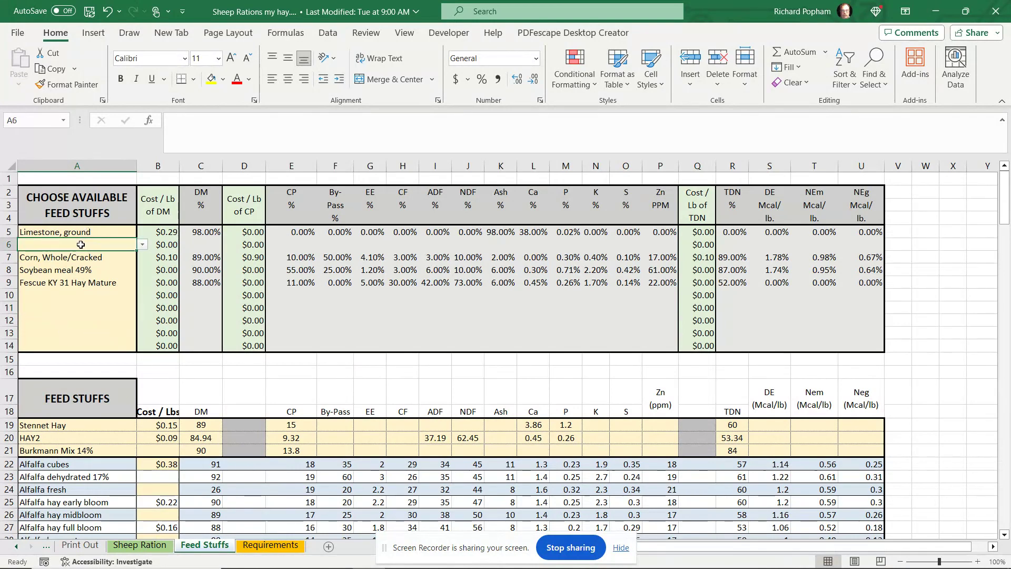
{"action": "left_click", "coordinate": [143, 246]}
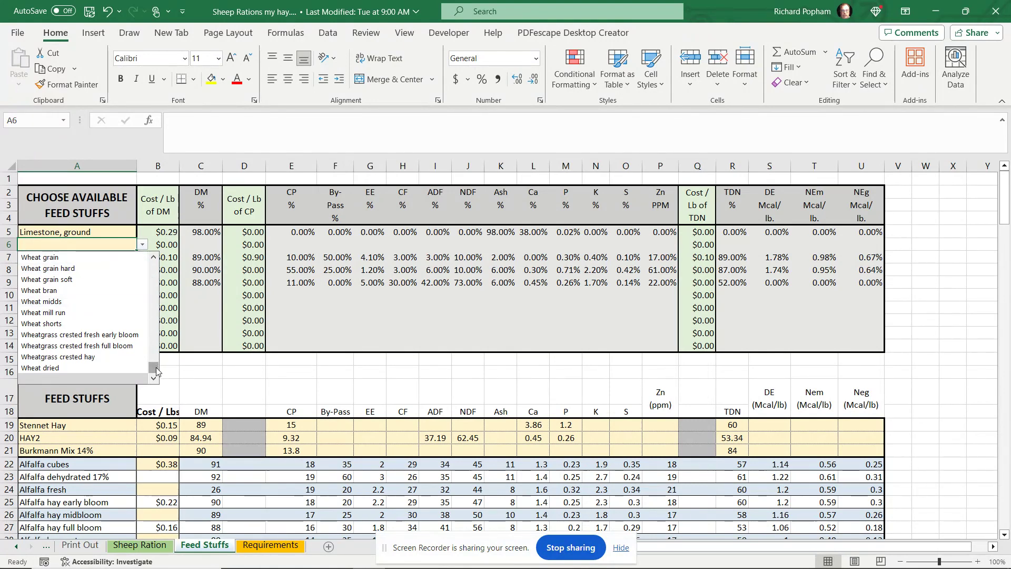
{"action": "left_click_drag", "start_coordinate": [155, 368], "coordinate": [159, 254]}
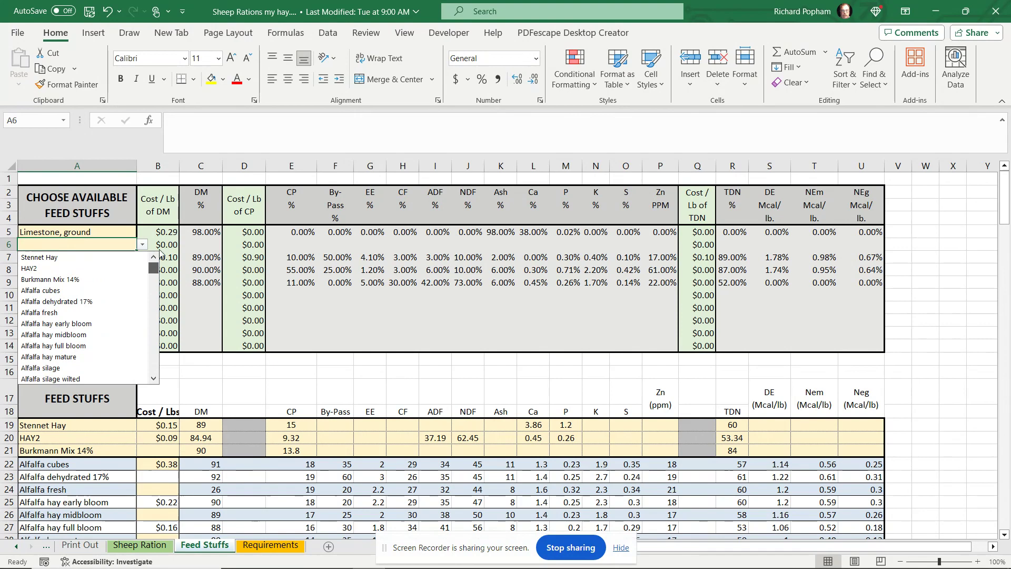
{"action": "left_click", "coordinate": [54, 258]}
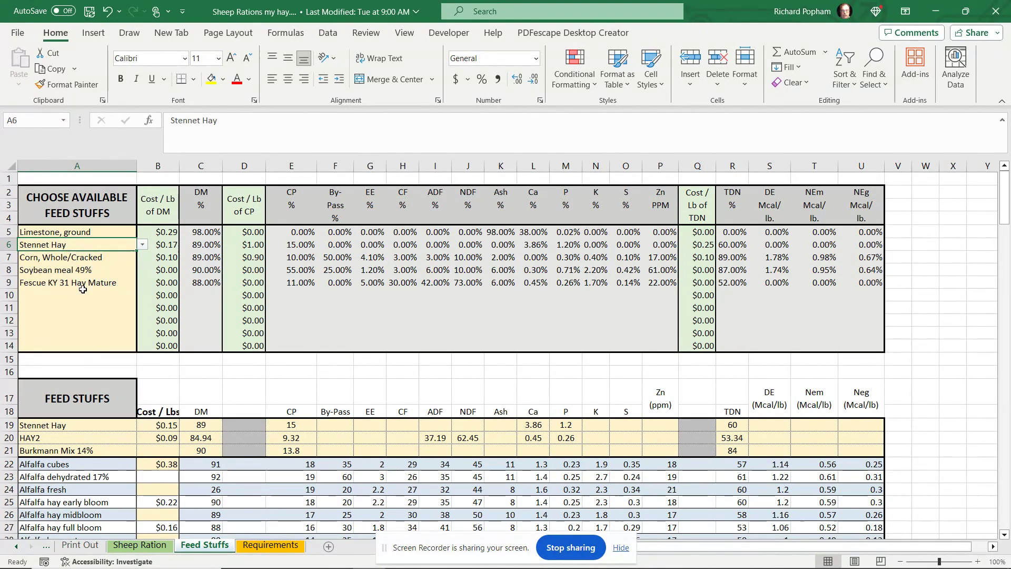
On the Sheep Ration sheet, set the Mature Ewes production stage to Late Gestation - 180%-225% expected lamb rate
{"action": "left_click", "coordinate": [158, 549]}
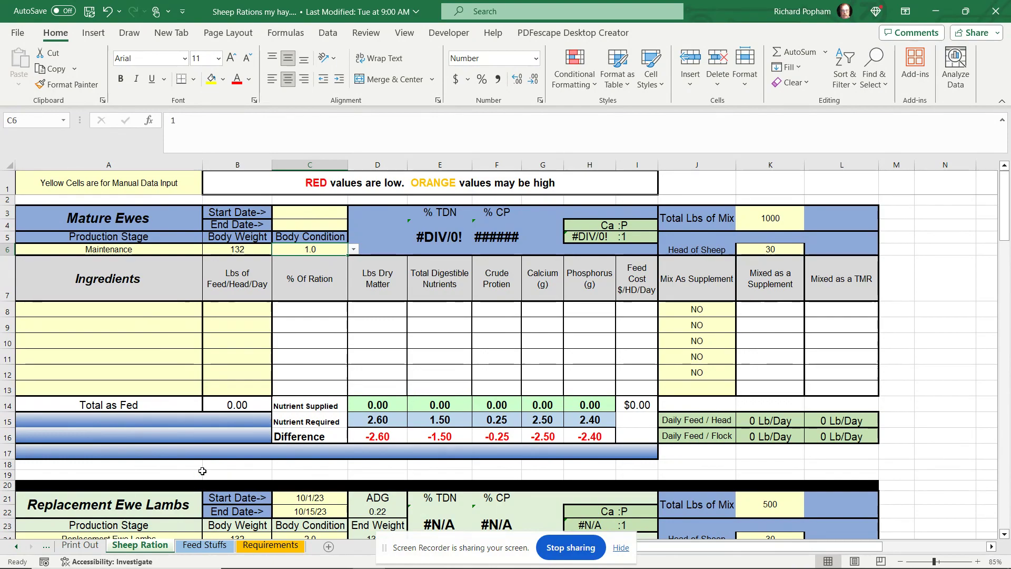
{"action": "scroll", "coordinate": [202, 471], "scroll_direction": "down", "scroll_amount": 3}
{"action": "scroll", "coordinate": [203, 472], "scroll_direction": "up", "scroll_amount": 3}
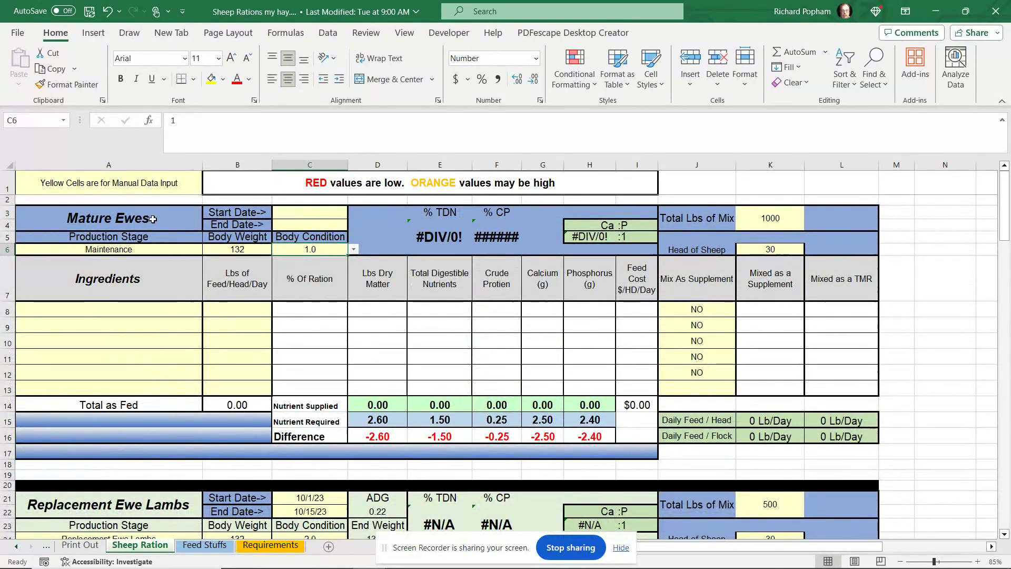
{"action": "left_click", "coordinate": [196, 251]}
{"action": "left_click", "coordinate": [207, 250]}
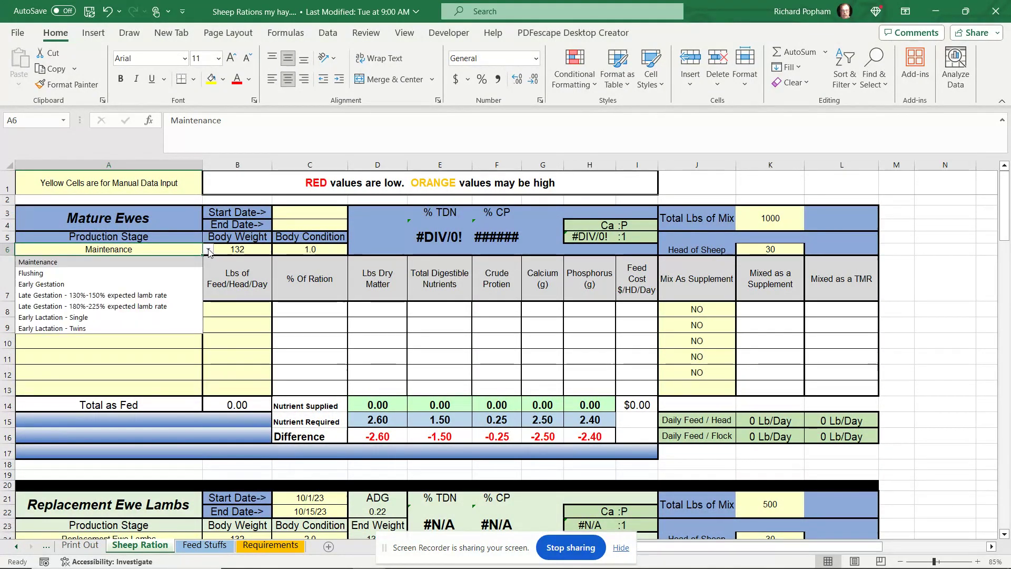
{"action": "left_click", "coordinate": [121, 308]}
Set the Mature Ewes body weight to 154 and body condition to 2.5
{"action": "left_click", "coordinate": [254, 252]}
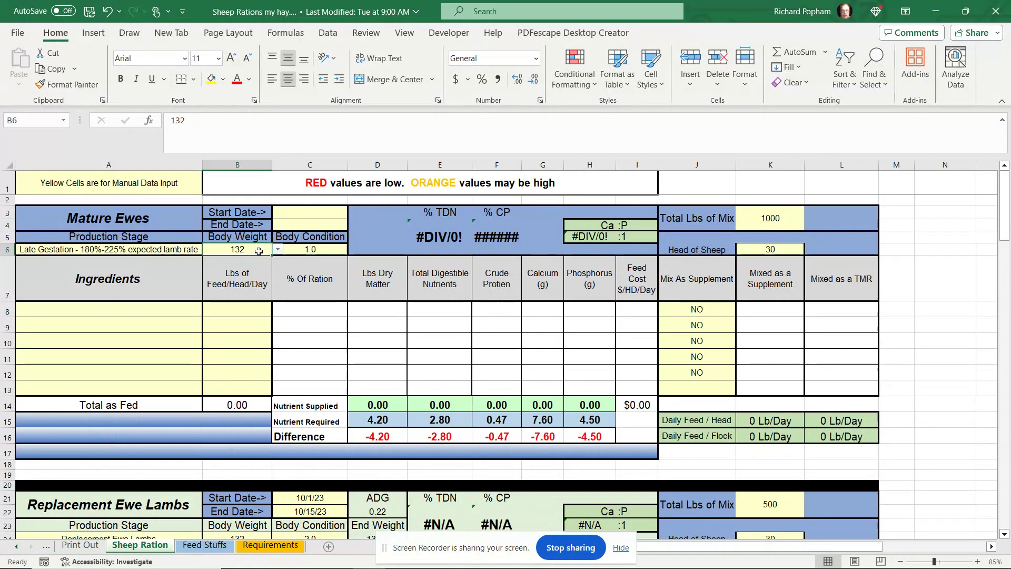
{"action": "left_click", "coordinate": [278, 251]}
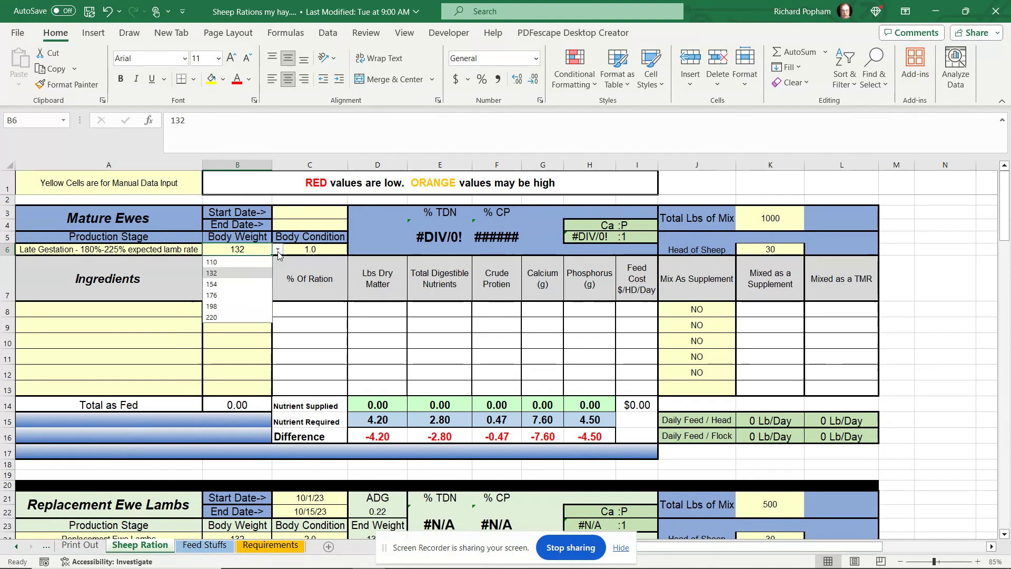
{"action": "left_click", "coordinate": [261, 285]}
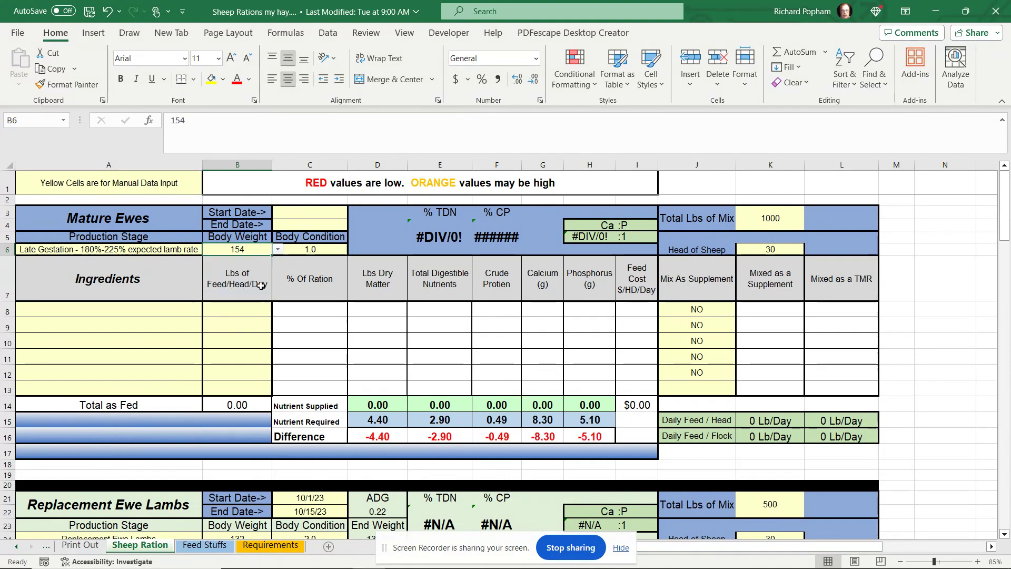
{"action": "left_click", "coordinate": [331, 249]}
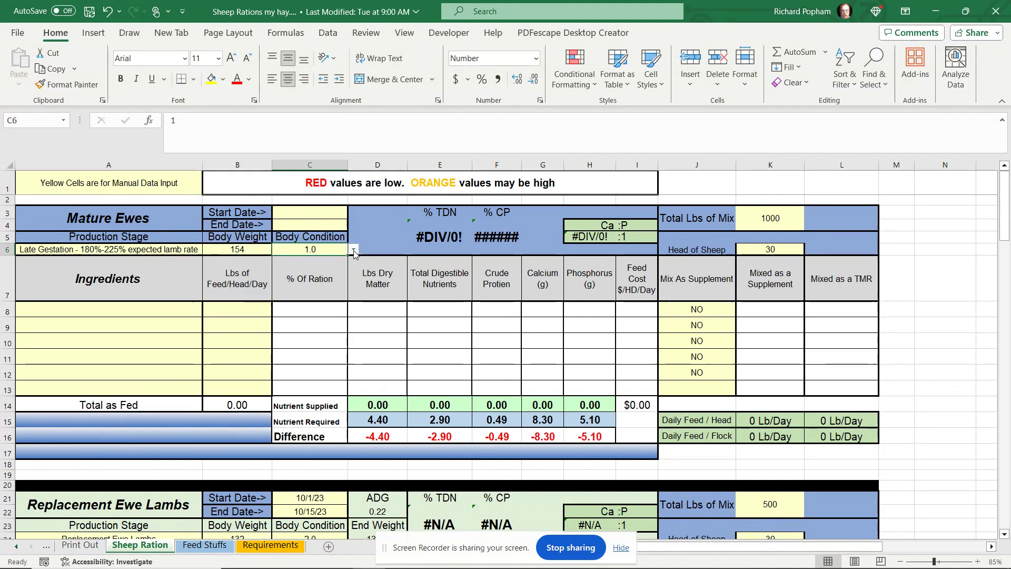
{"action": "left_click", "coordinate": [353, 251]}
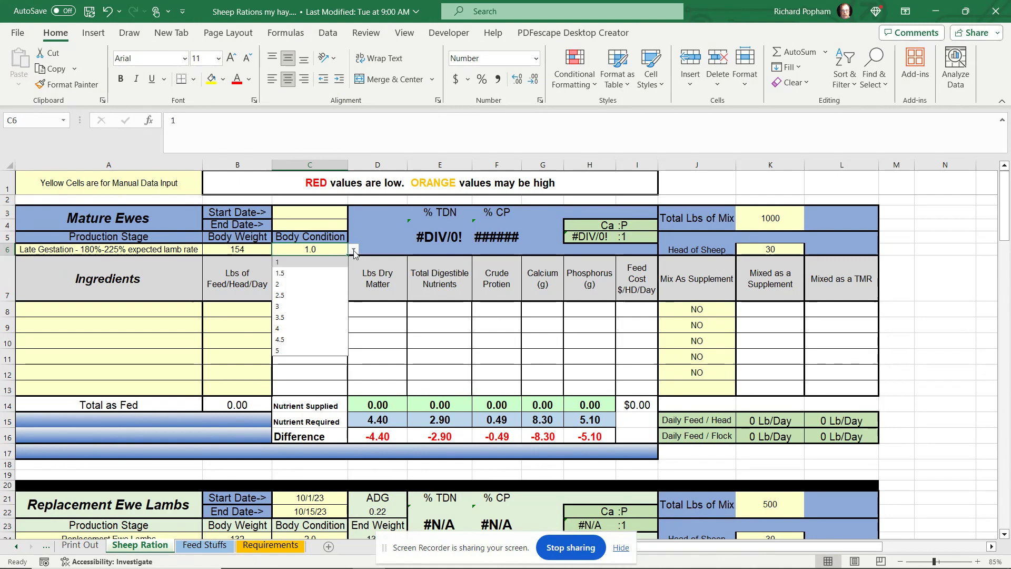
{"action": "left_click", "coordinate": [336, 296]}
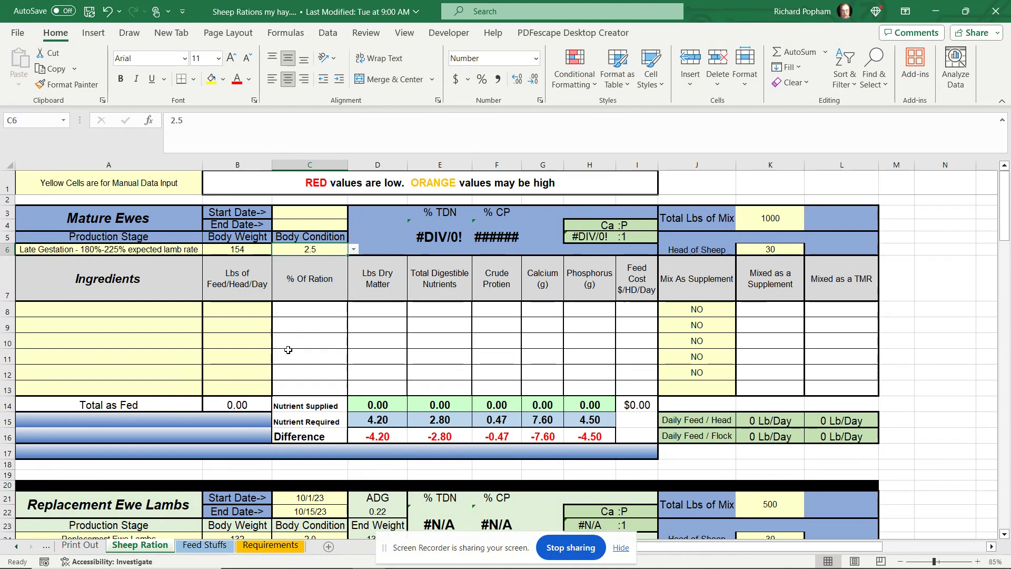
Add Stennet Hay as the first Mature Ewes ingredient at 4.5 lbs of feed per head per day
{"action": "left_click", "coordinate": [177, 311]}
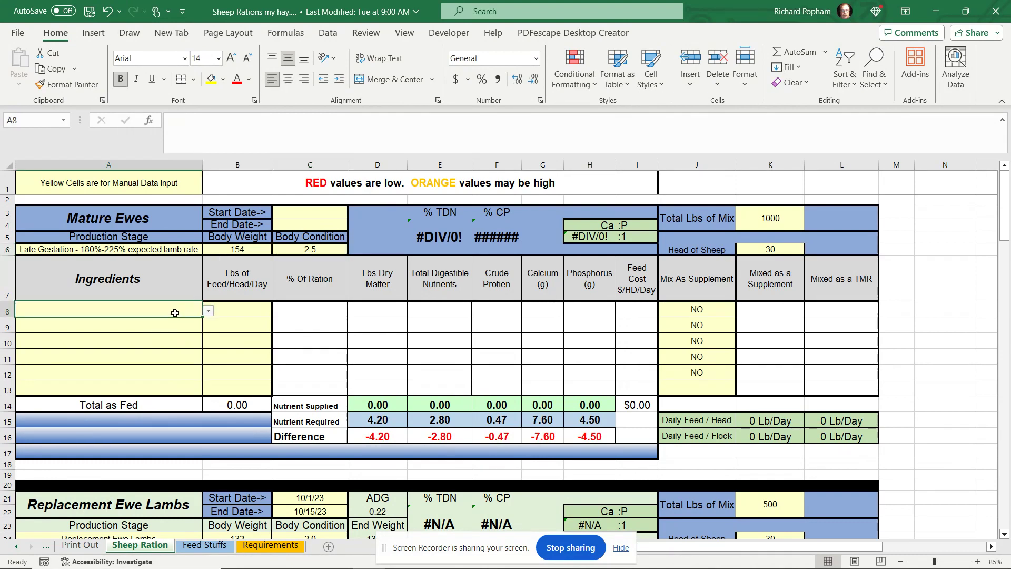
{"action": "left_click", "coordinate": [209, 312]}
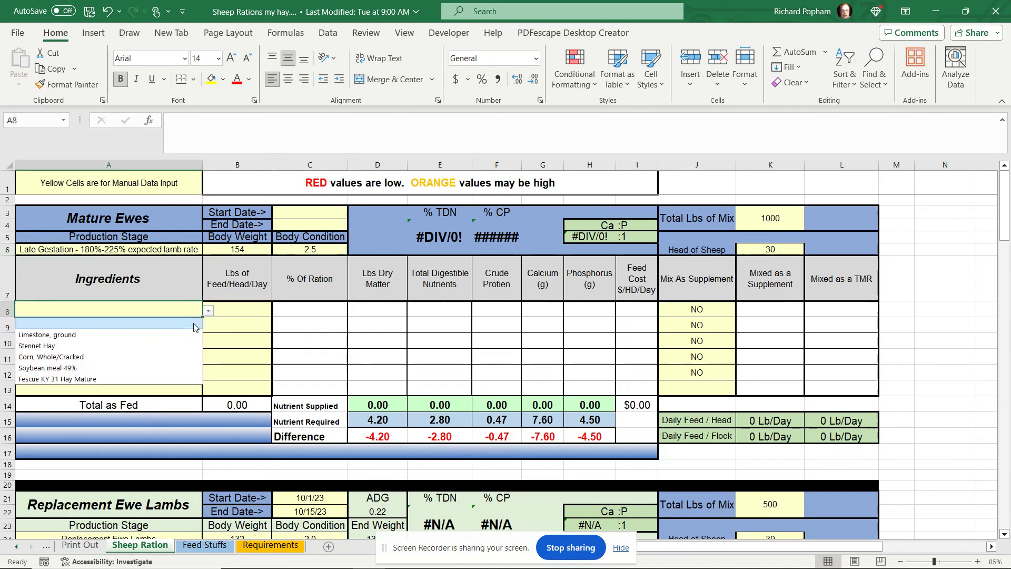
{"action": "left_click", "coordinate": [166, 346]}
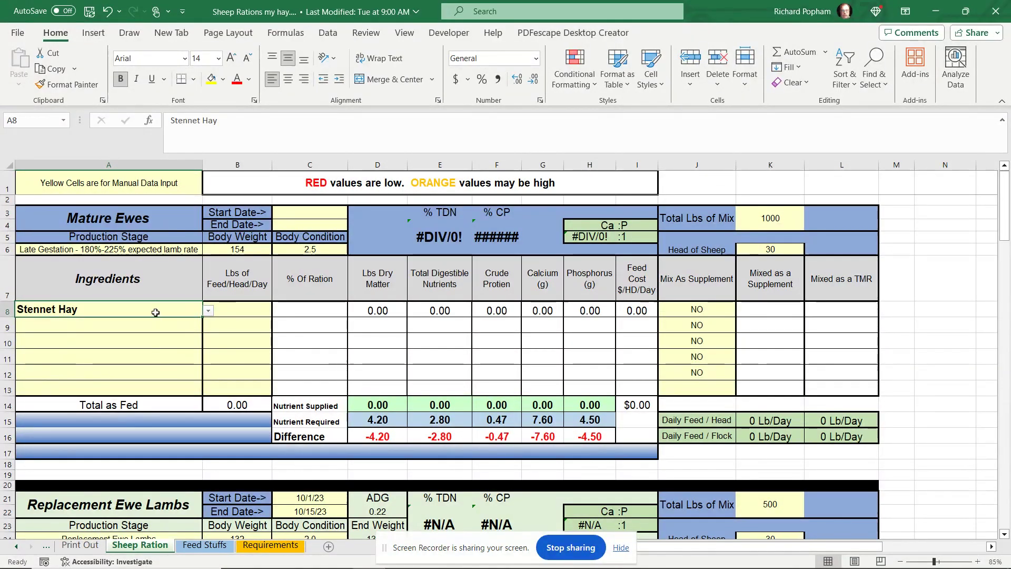
{"action": "left_click", "coordinate": [253, 310]}
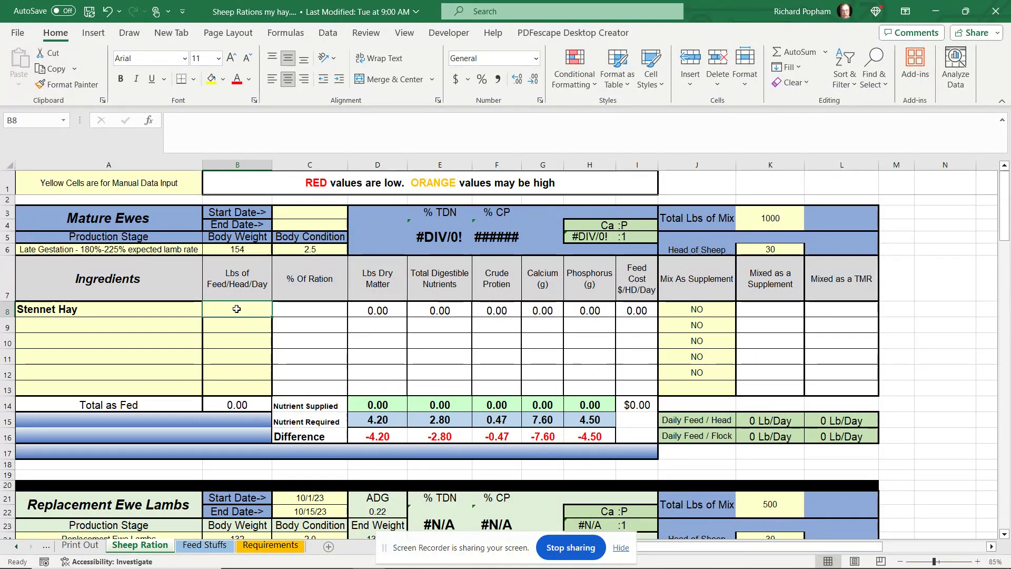
{"action": "type", "text": "4.5"}
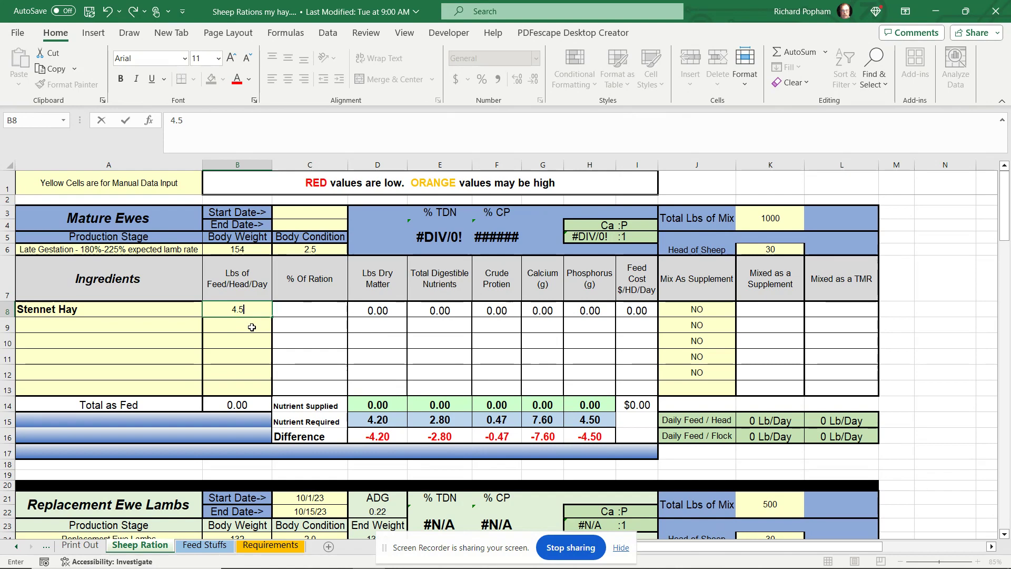
{"action": "left_click", "coordinate": [252, 327]}
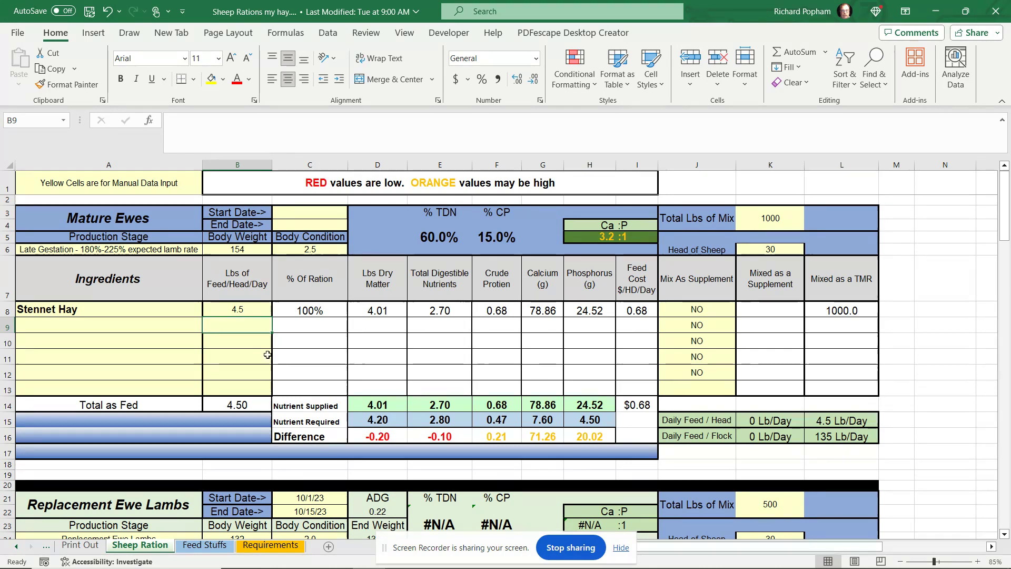
Set the Stennet Hay amount in the Mature Ewes ration to 4.75 lbs per head per day
{"action": "left_click", "coordinate": [238, 309]}
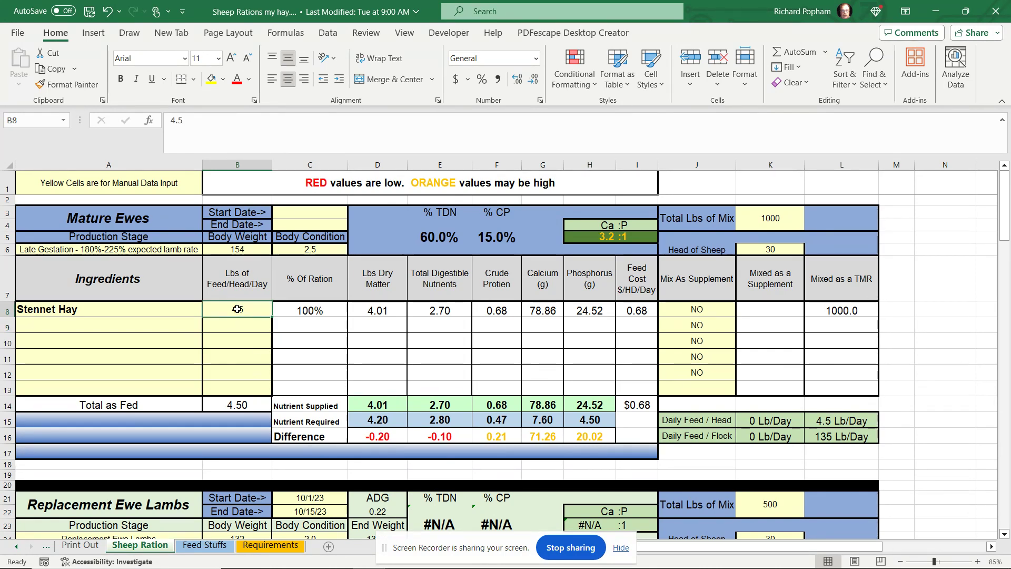
{"action": "type", "text": "4.75"}
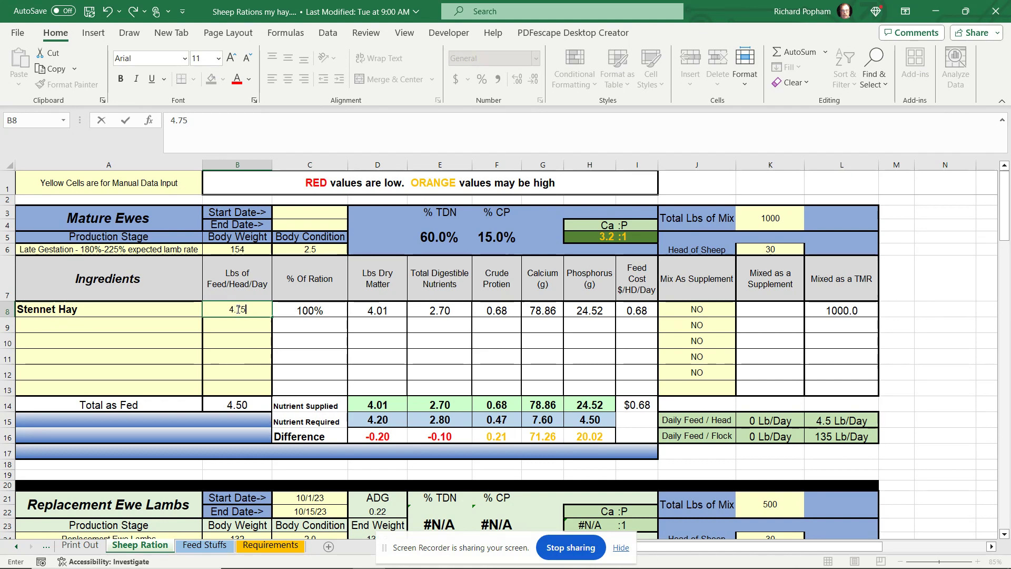
{"action": "key", "text": "Return"}
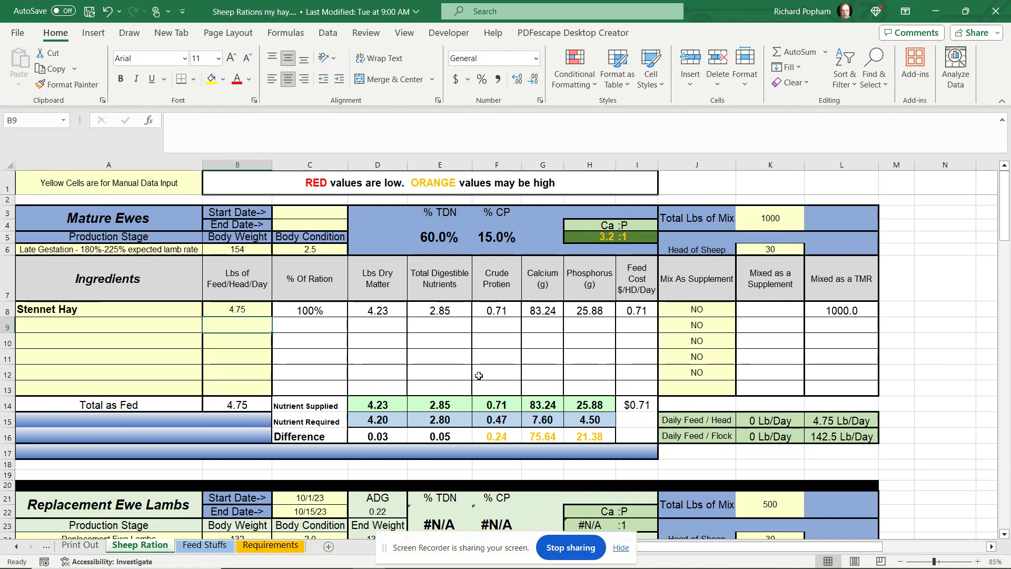
Add Corn, Whole/Cracked as the second Mature Ewes ingredient at 1 lb per head per day
{"action": "left_click", "coordinate": [153, 325]}
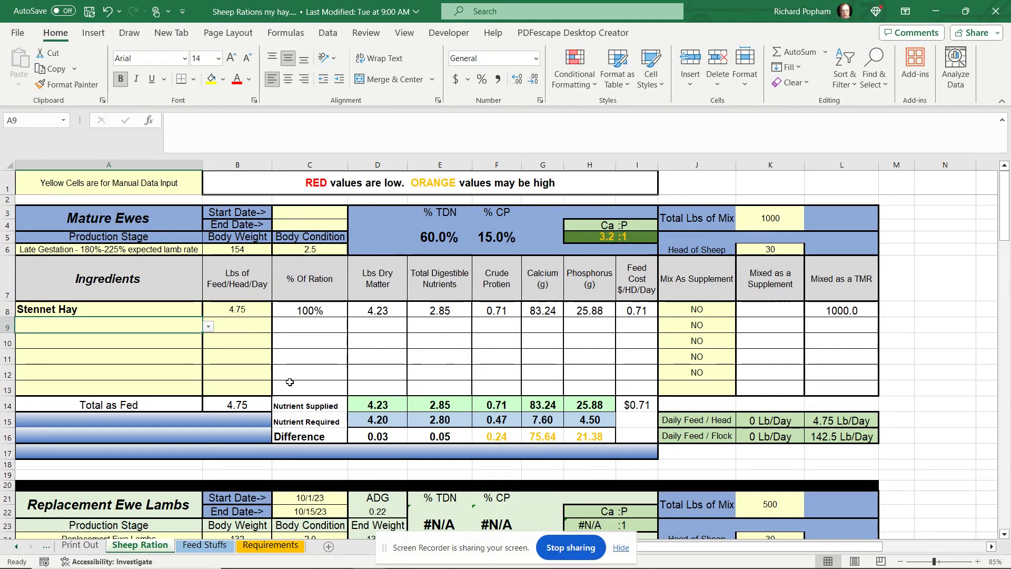
{"action": "left_click", "coordinate": [208, 326]}
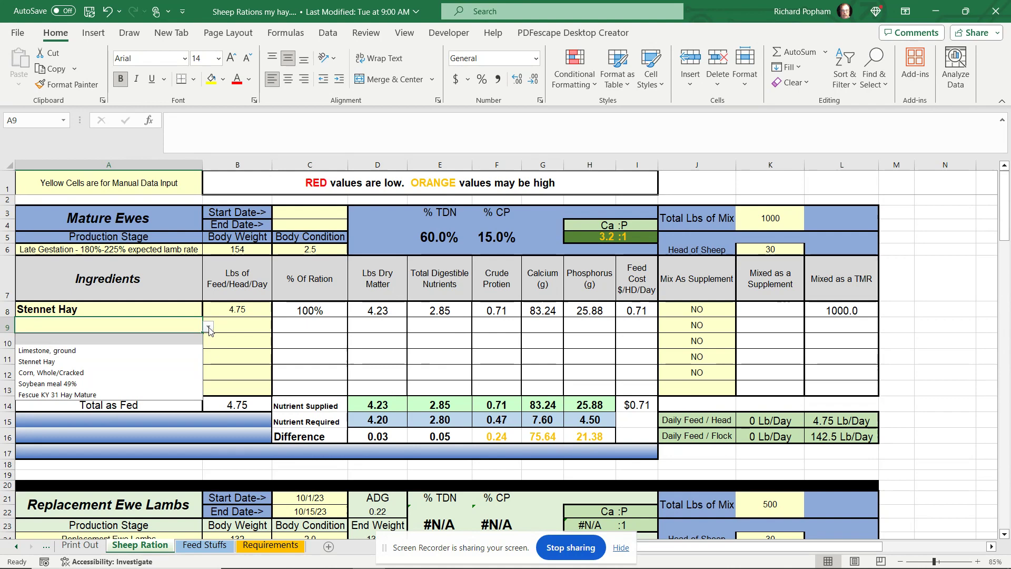
{"action": "left_click", "coordinate": [173, 371]}
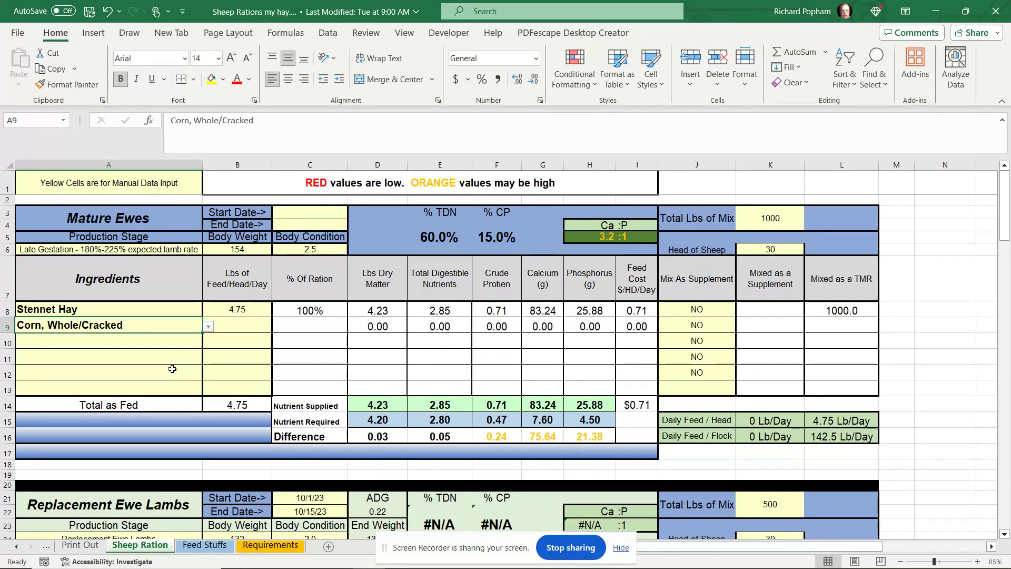
{"action": "left_click", "coordinate": [253, 326]}
{"action": "type", "text": "1"}
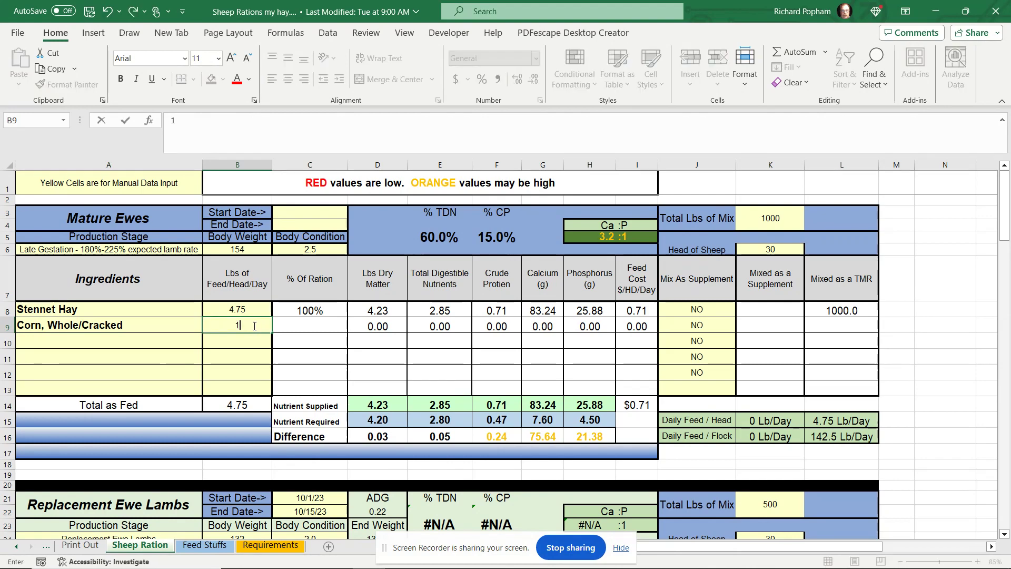
{"action": "key", "text": "Return"}
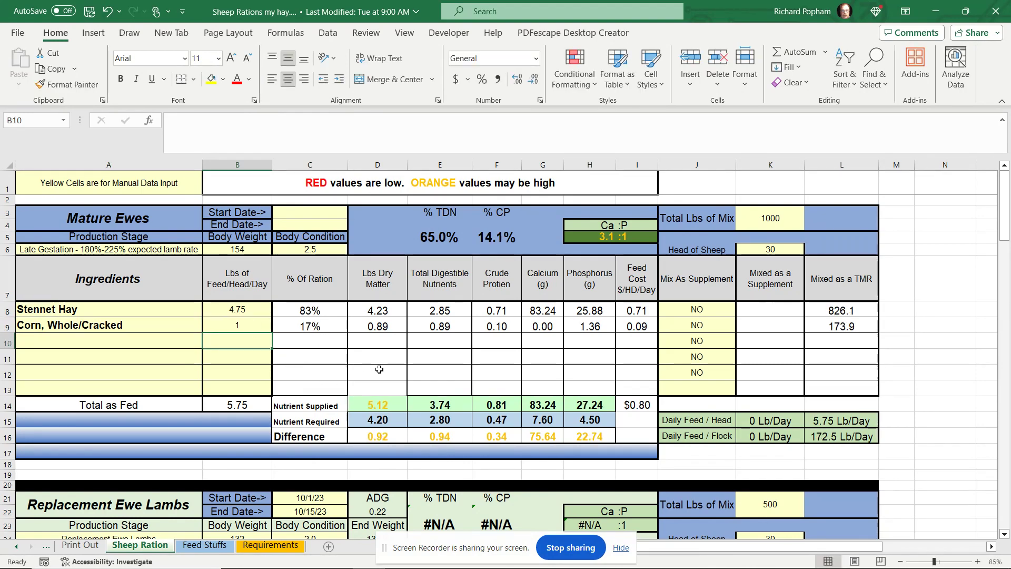
Set the Stennet Hay amount in the Mature Ewes ration to 3.75 lbs per head per day
{"action": "left_click", "coordinate": [253, 309]}
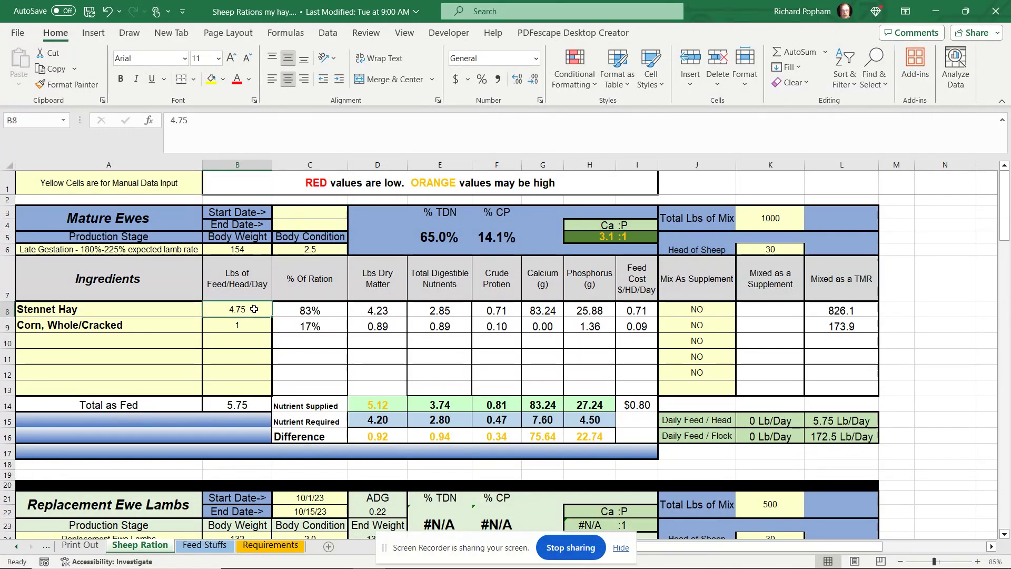
{"action": "type", "text": "3.75"}
{"action": "key", "text": "Return"}
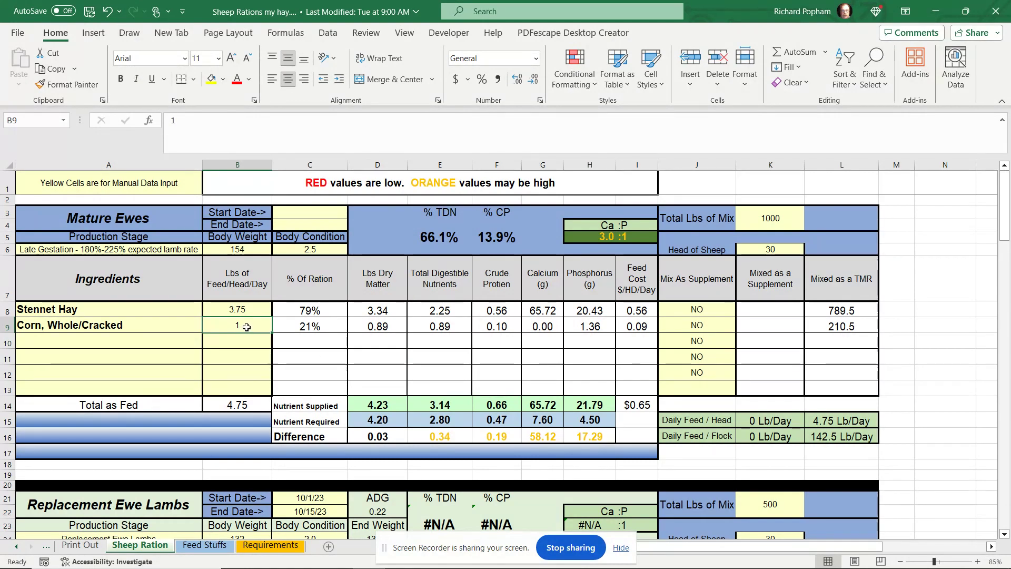
Reduce the Stennet Hay amount in the Mature Ewes ration to 3.5 lbs per head per day
{"action": "left_click", "coordinate": [248, 310]}
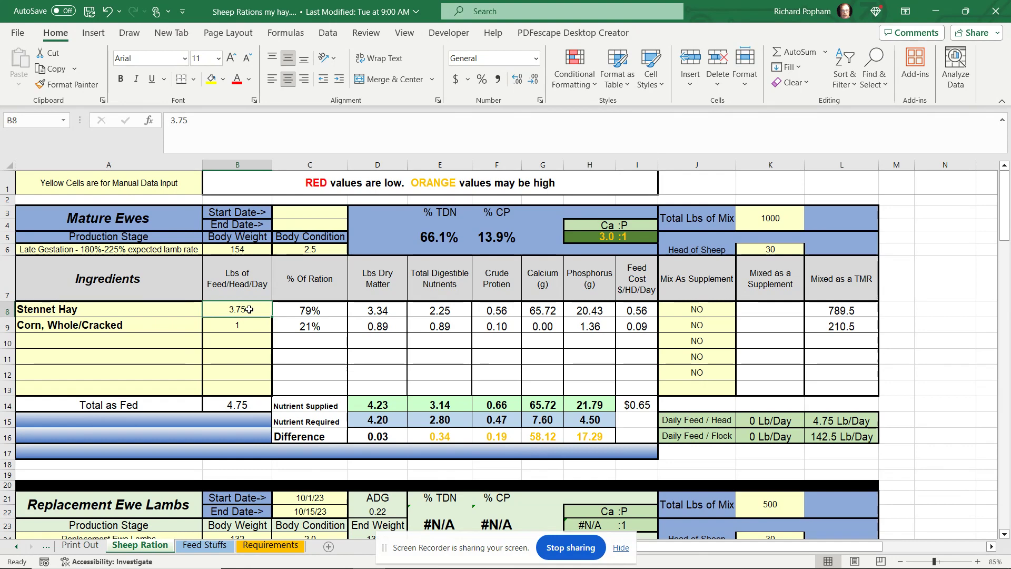
{"action": "type", "text": "3.5"}
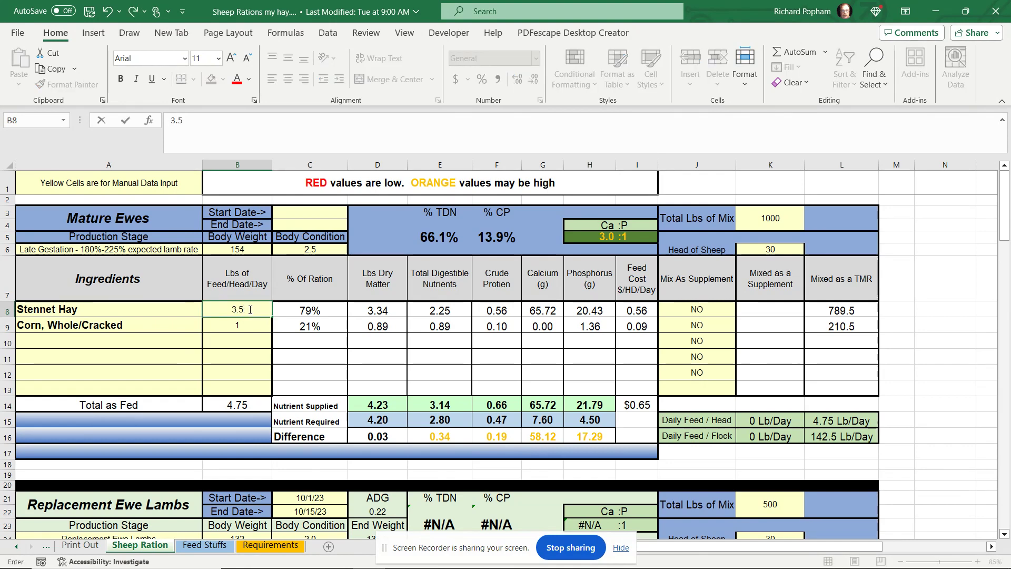
{"action": "key", "text": "Return"}
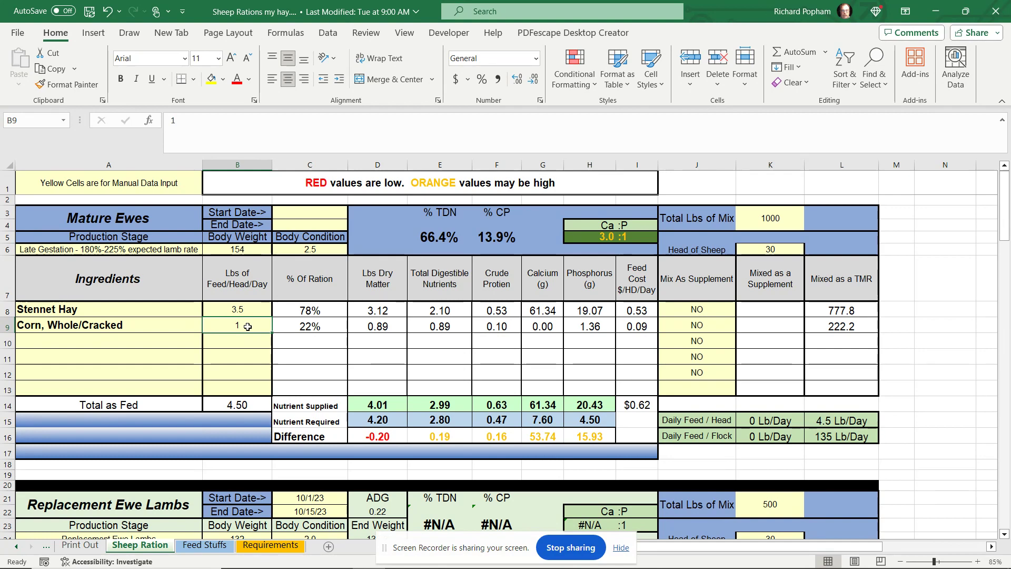
Clear the Corn, Whole/Cracked amount in the Mature Ewes ration and set Stennet Hay to 4 lbs per head per day
{"action": "key", "text": "BackSpace"}
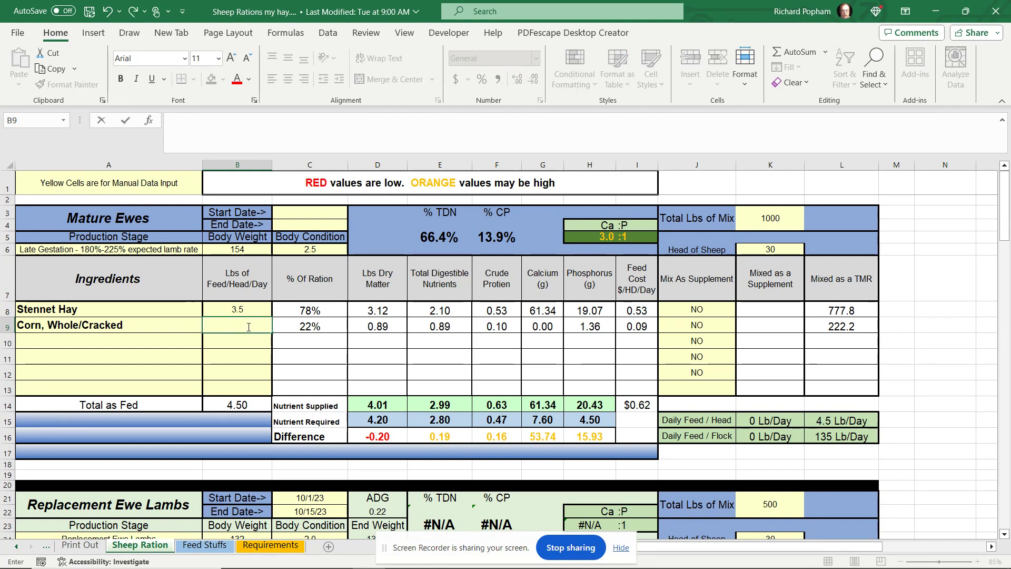
{"action": "left_click", "coordinate": [249, 311]}
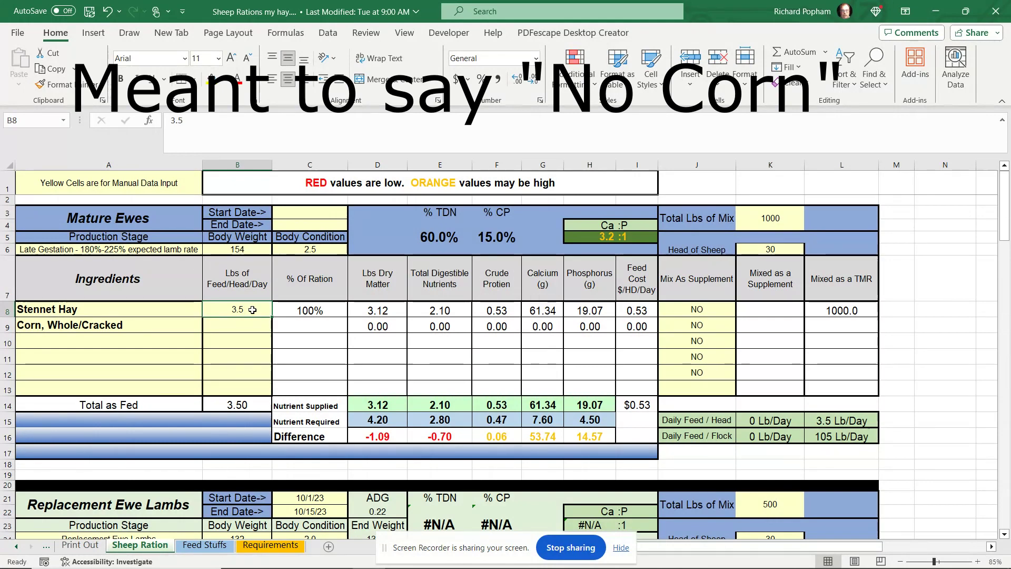
{"action": "type", "text": "4."}
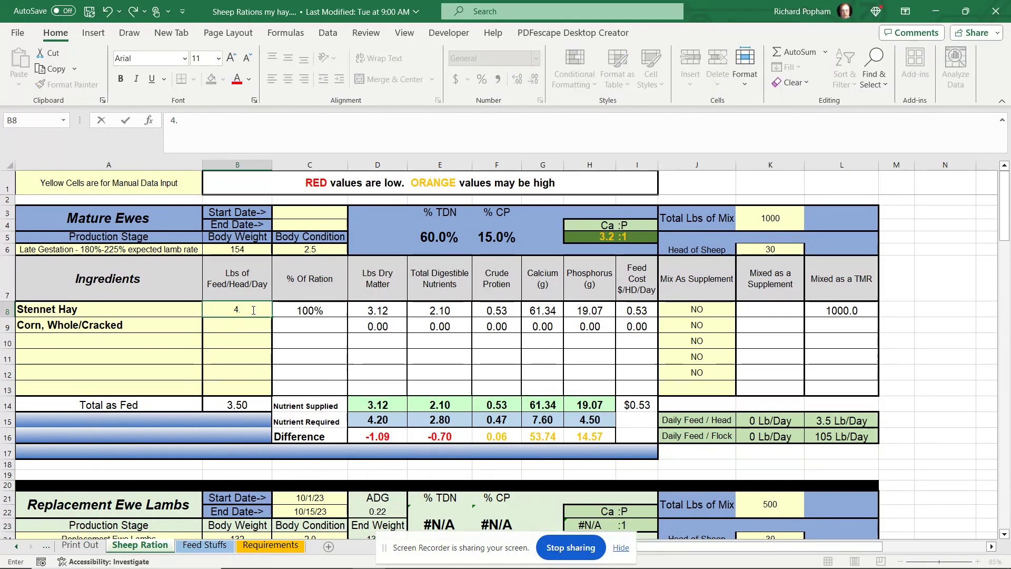
{"action": "type", "text": "0"}
{"action": "key", "text": "Return"}
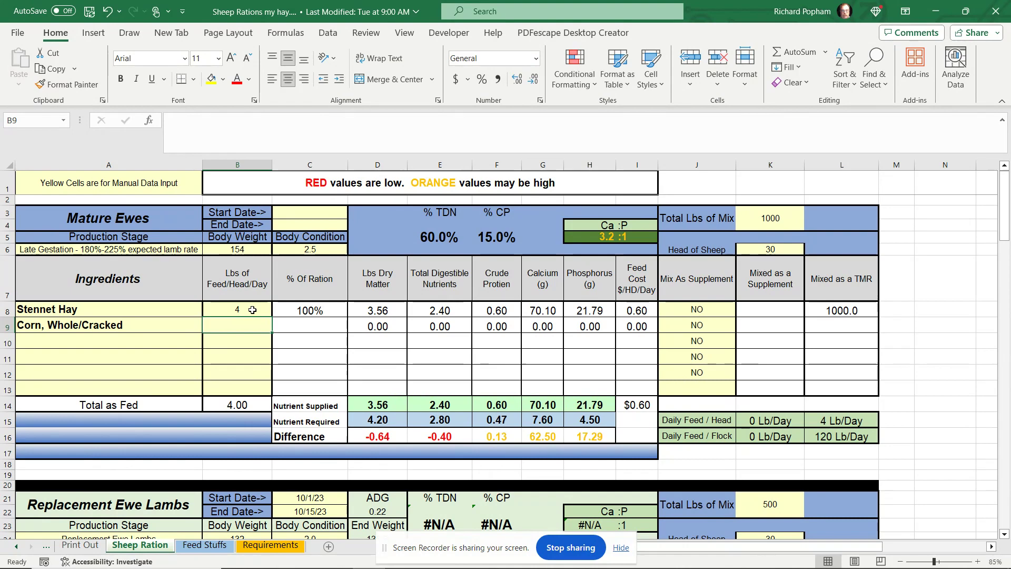
Raise the Stennet Hay amount in the Mature Ewes ration to 4.75 lbs per head per day
{"action": "left_click", "coordinate": [252, 310]}
{"action": "type", "text": "4"}
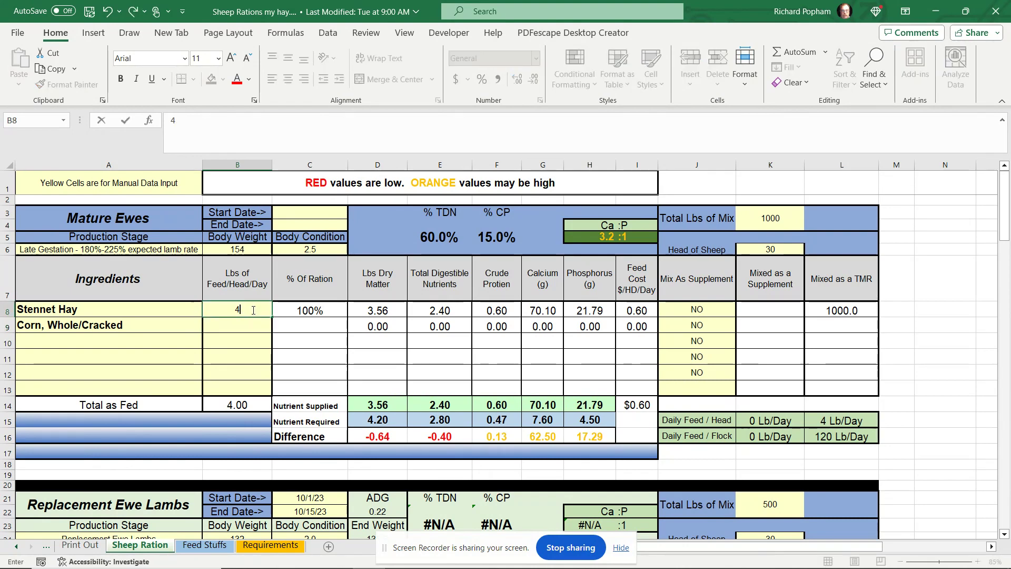
{"action": "type", "text": ".75"}
{"action": "key", "text": "Return"}
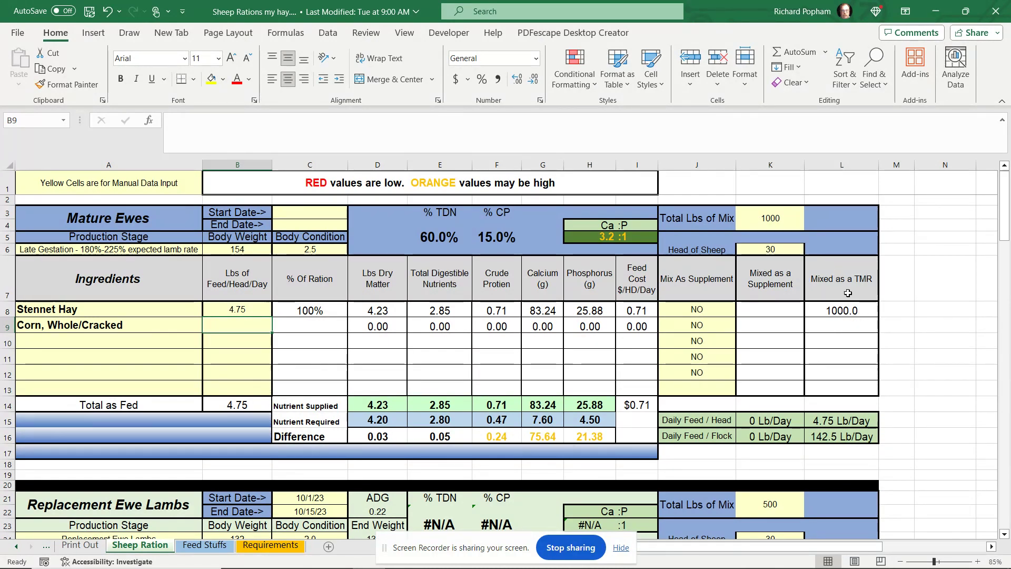
Select the Mix As Supplement setting for Stennet Hay in the Mature Ewes ration
{"action": "left_click", "coordinate": [696, 311]}
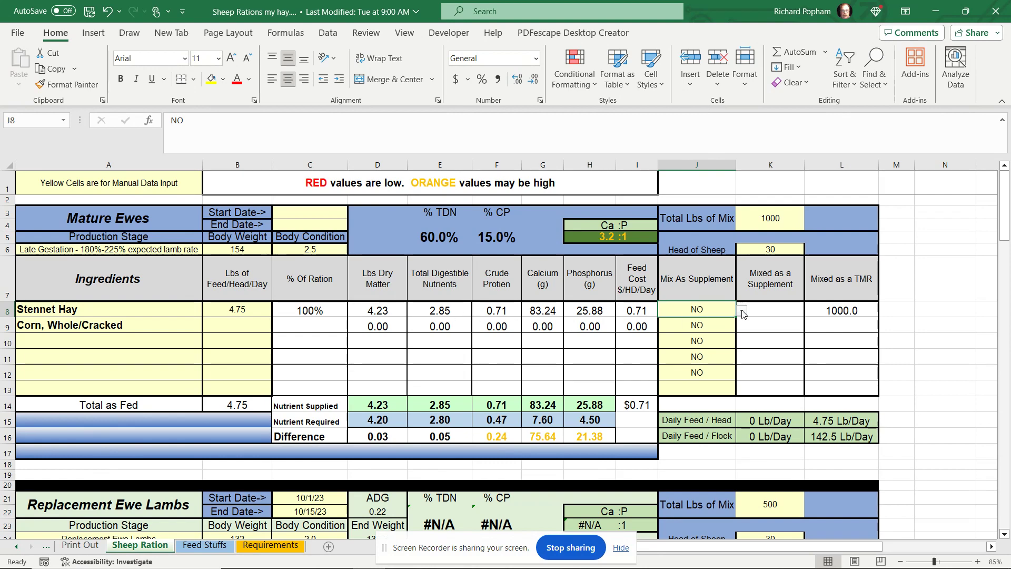